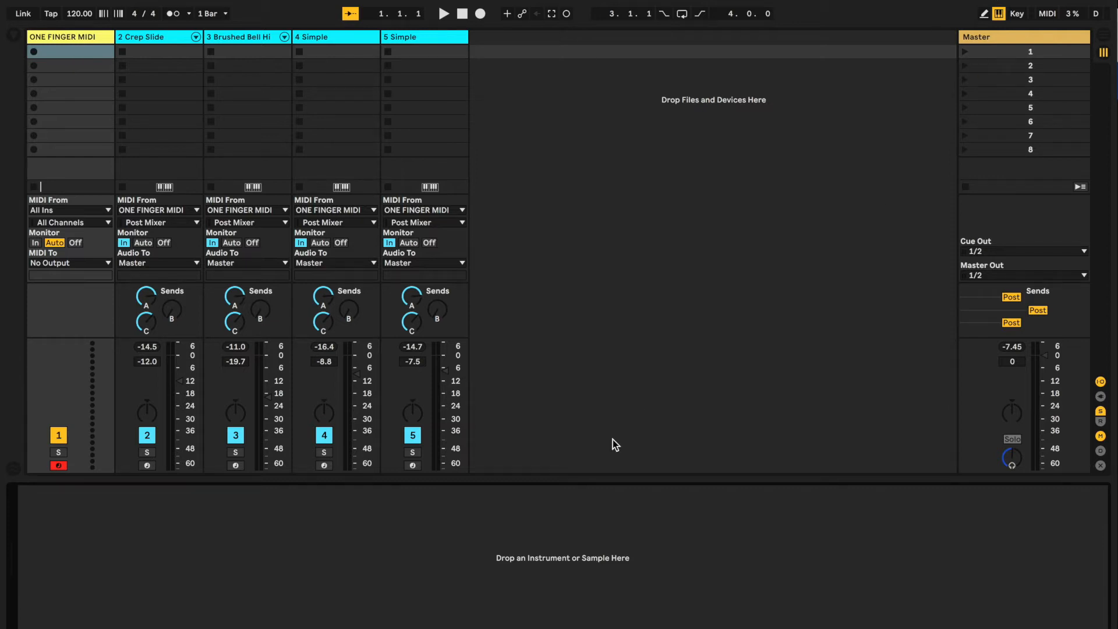
# Select the ONE FINGER MIDI track and mute tracks 3, 4 and 5 so only Crep Slide is audible
pyautogui.click(78, 39)
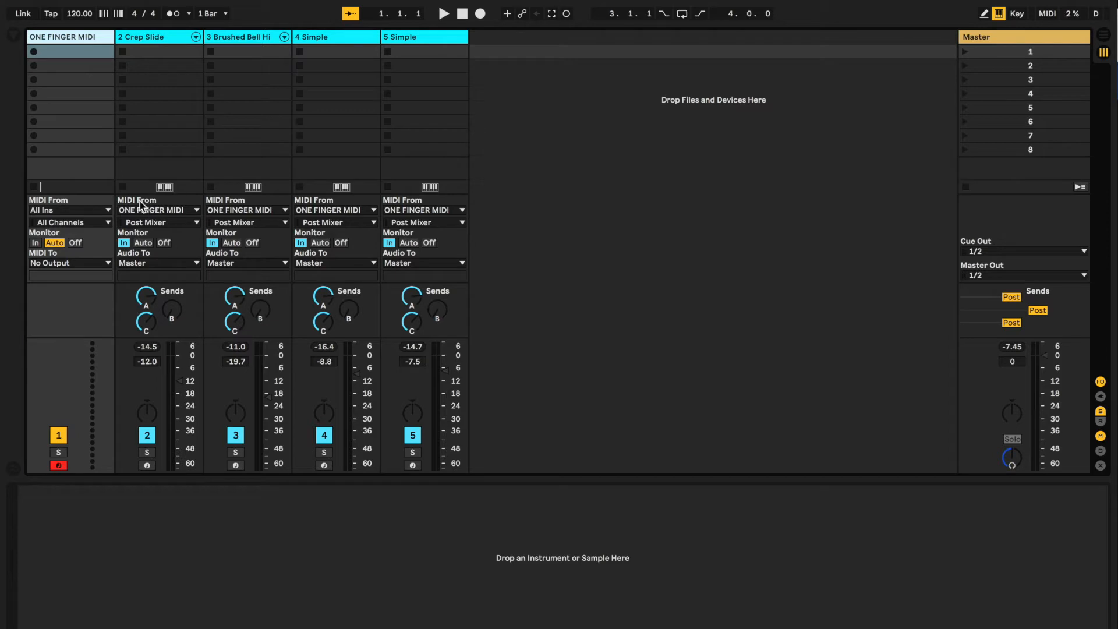
pyautogui.click(235, 438)
pyautogui.click(325, 436)
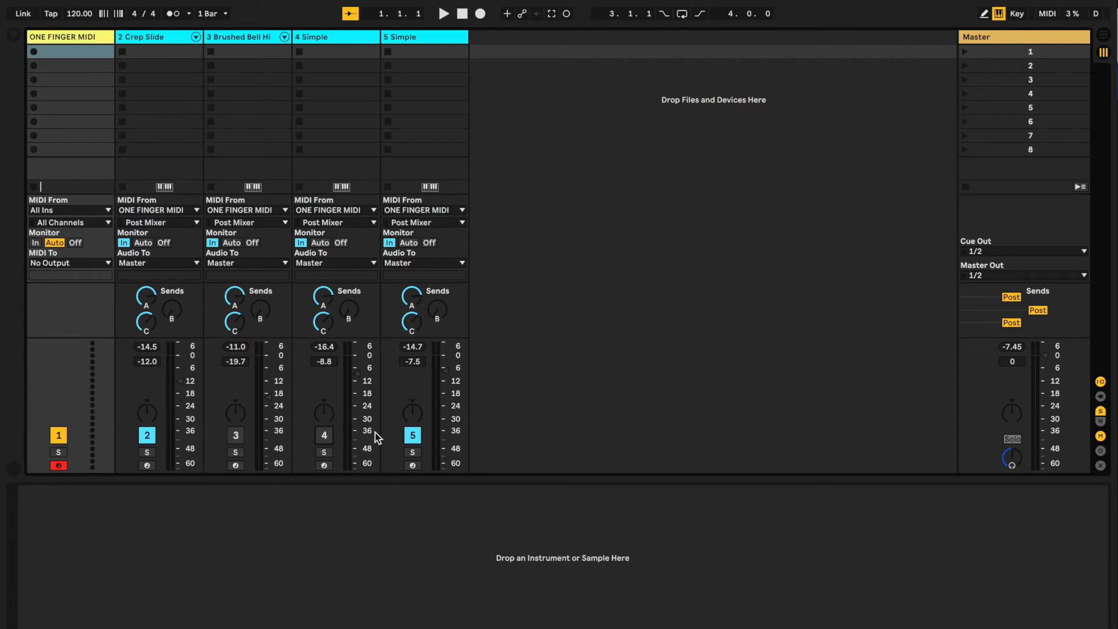
pyautogui.click(412, 436)
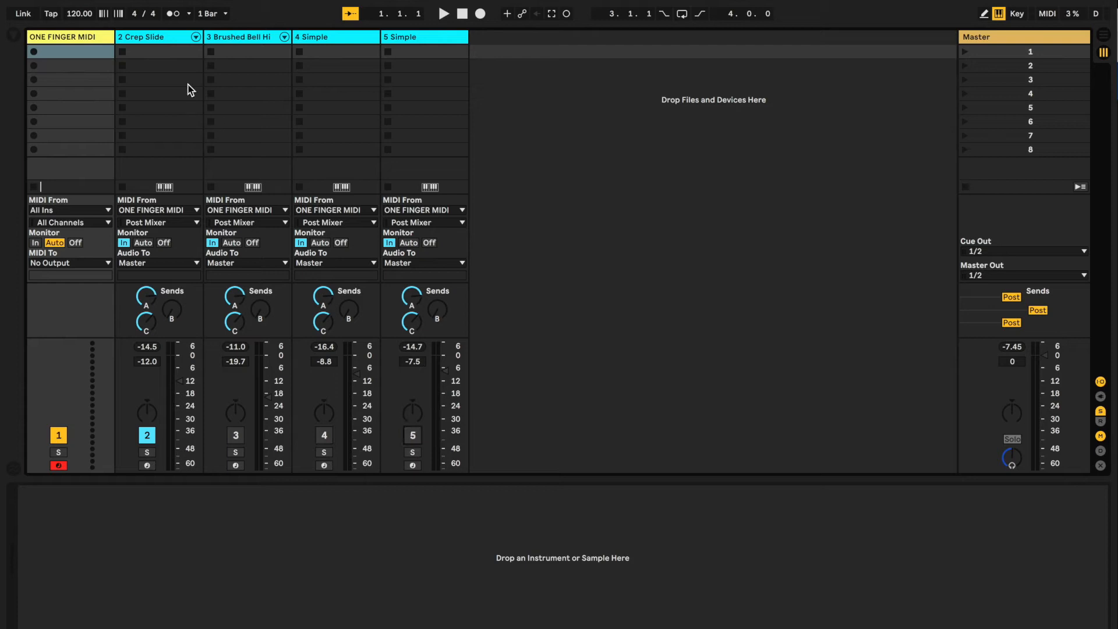
# Show the Crep Slide track's devices and set its Arpeggiator gate to 70%
pyautogui.click(163, 36)
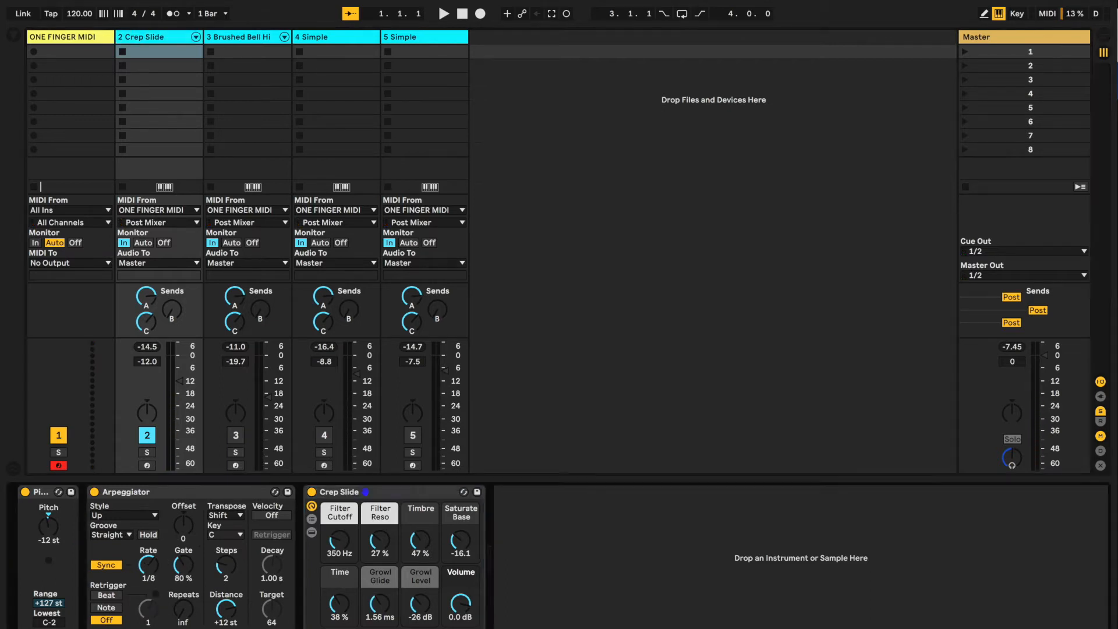
pyautogui.moveTo(184, 566); pyautogui.dragTo(186, 580)
pyautogui.moveTo(224, 560); pyautogui.dragTo(224, 578)
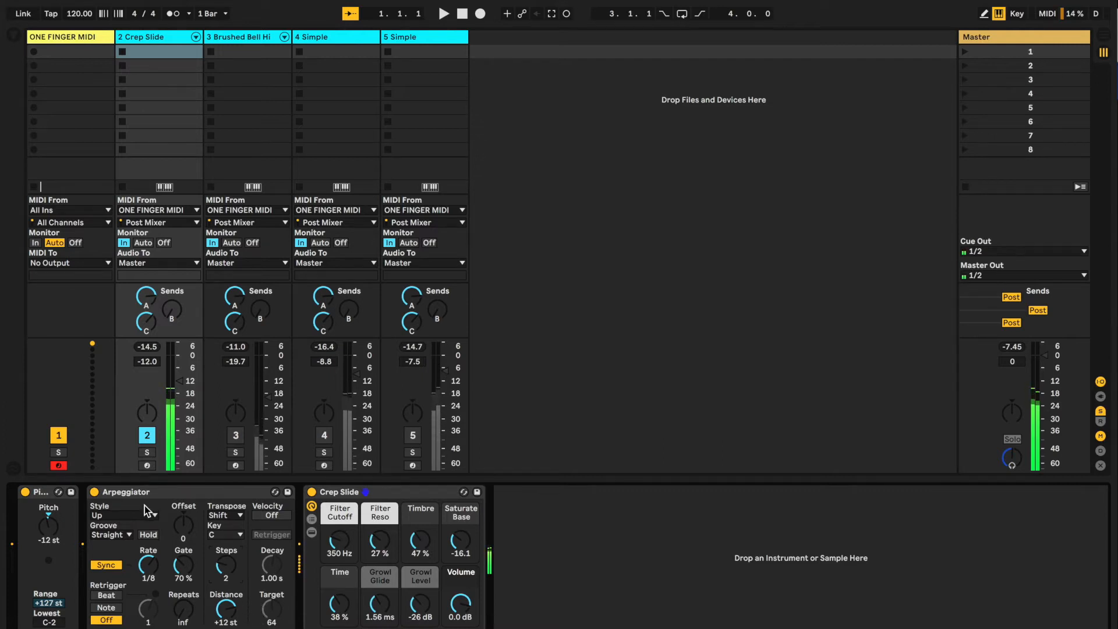
# Make Brushed Bell audible instead of Crep Slide and compare its sound with the Chord device off and on, leaving it on
pyautogui.click(236, 434)
pyautogui.click(242, 39)
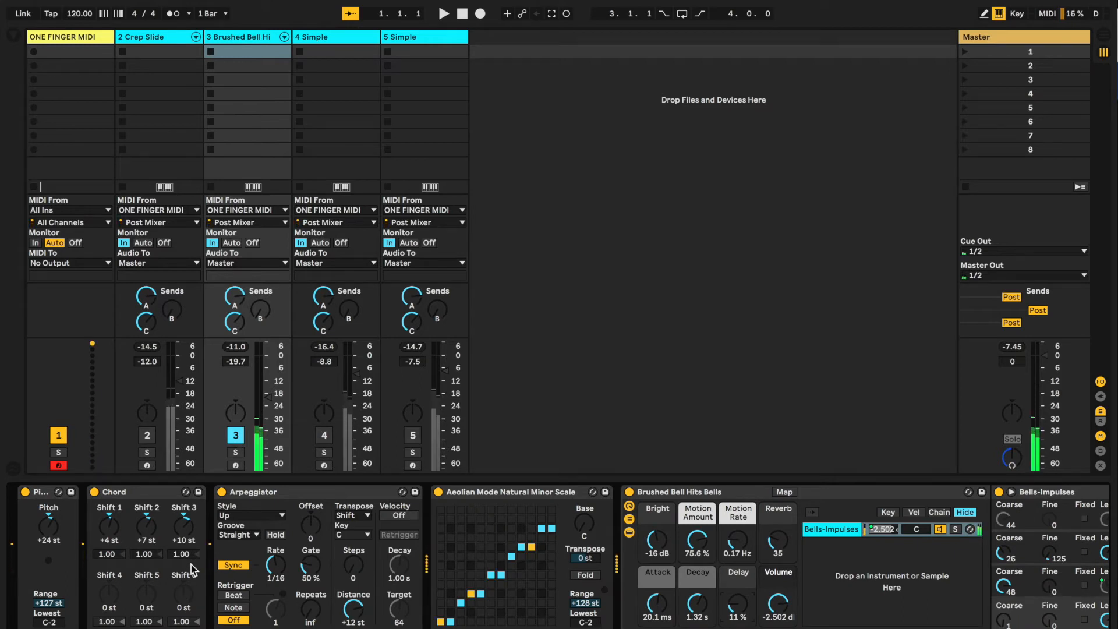
pyautogui.click(129, 492)
pyautogui.click(94, 491)
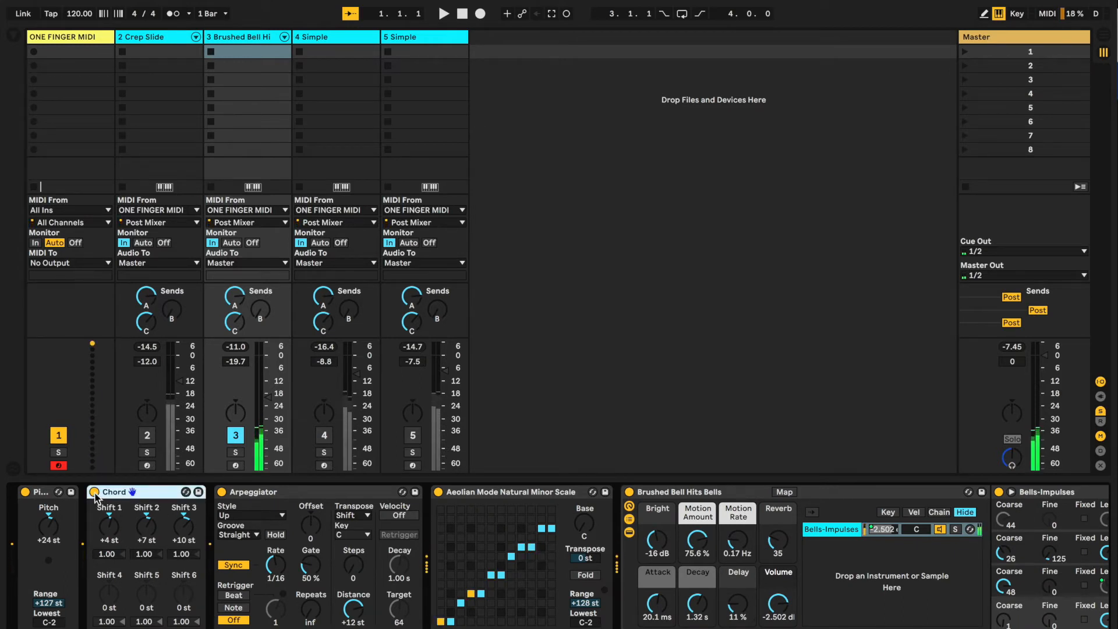
pyautogui.click(93, 492)
pyautogui.click(93, 492)
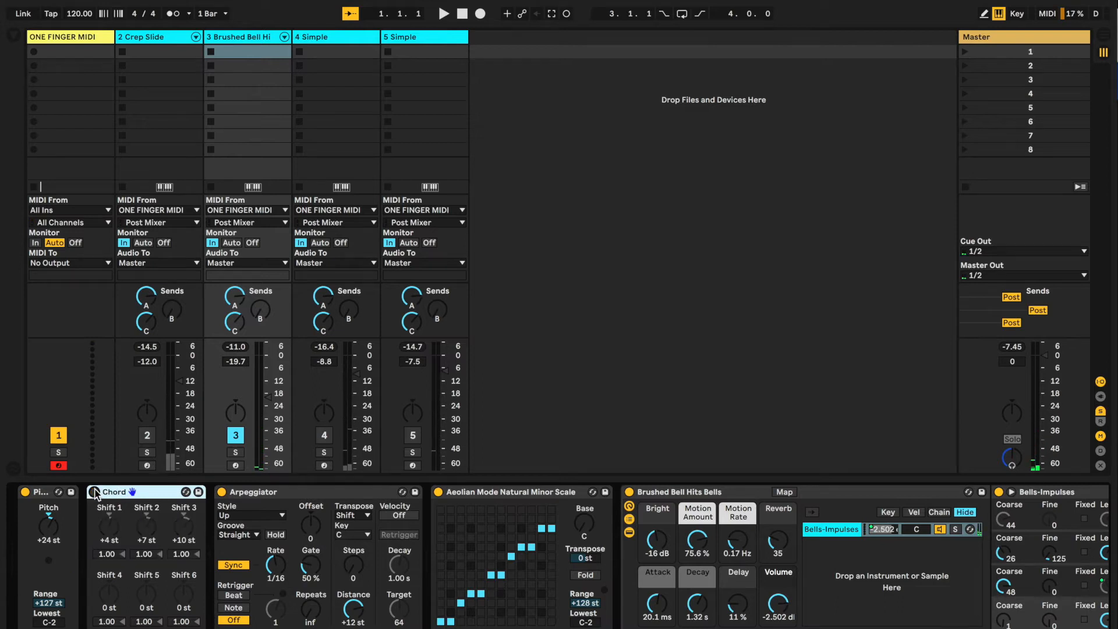
pyautogui.click(94, 492)
pyautogui.click(94, 491)
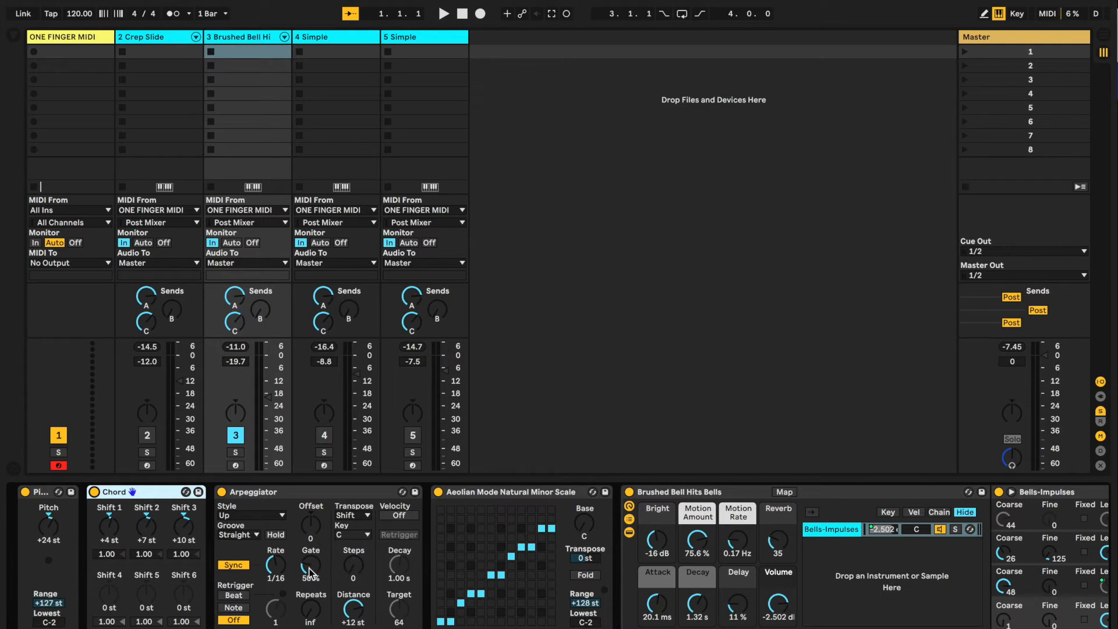
# Set the Arpeggiator gate on the Brushed Bell track to 31% and unmute the Crep Slide track
pyautogui.moveTo(310, 574); pyautogui.dragTo(311, 600)
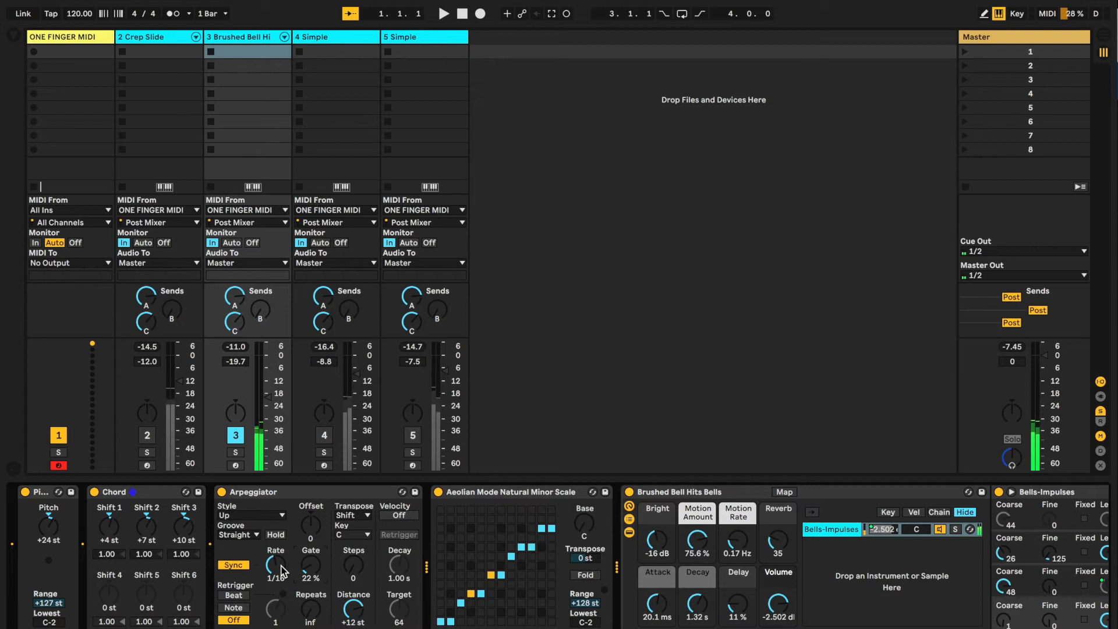
pyautogui.moveTo(318, 565); pyautogui.dragTo(318, 559)
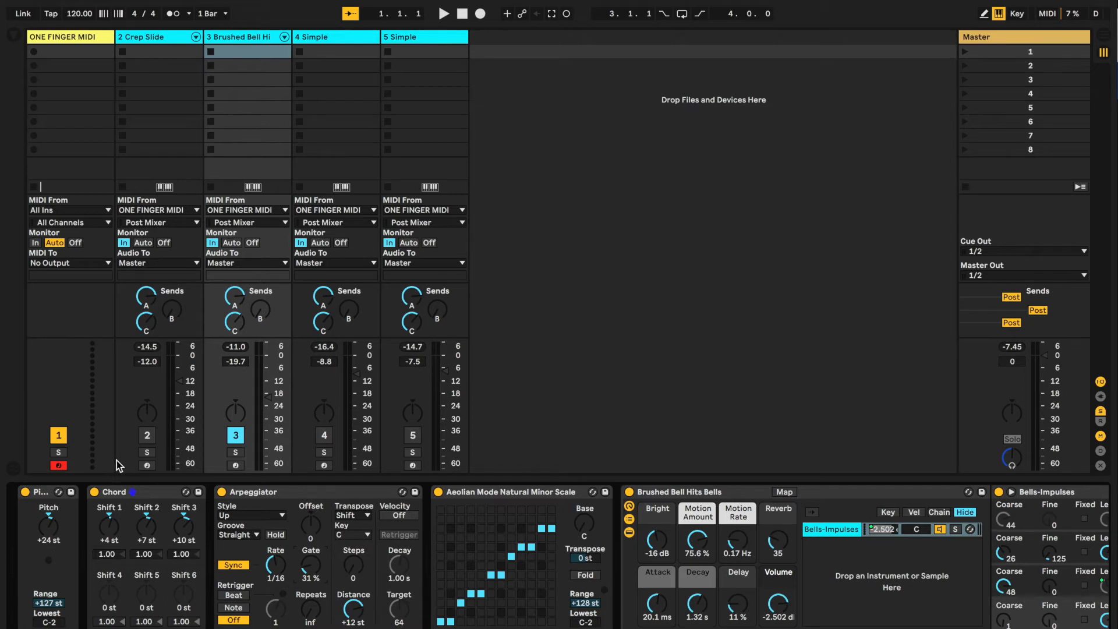
pyautogui.click(147, 435)
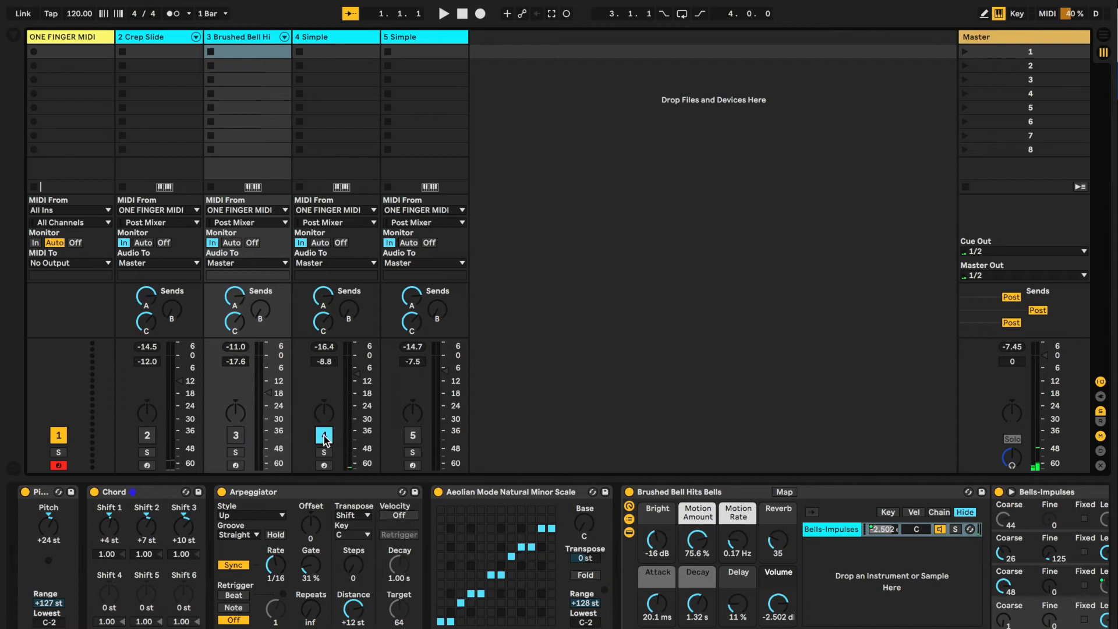
# Compare track 4's scale device with the one on track 3, and set track 4's Arpeggiator gate to 69%
pyautogui.click(324, 37)
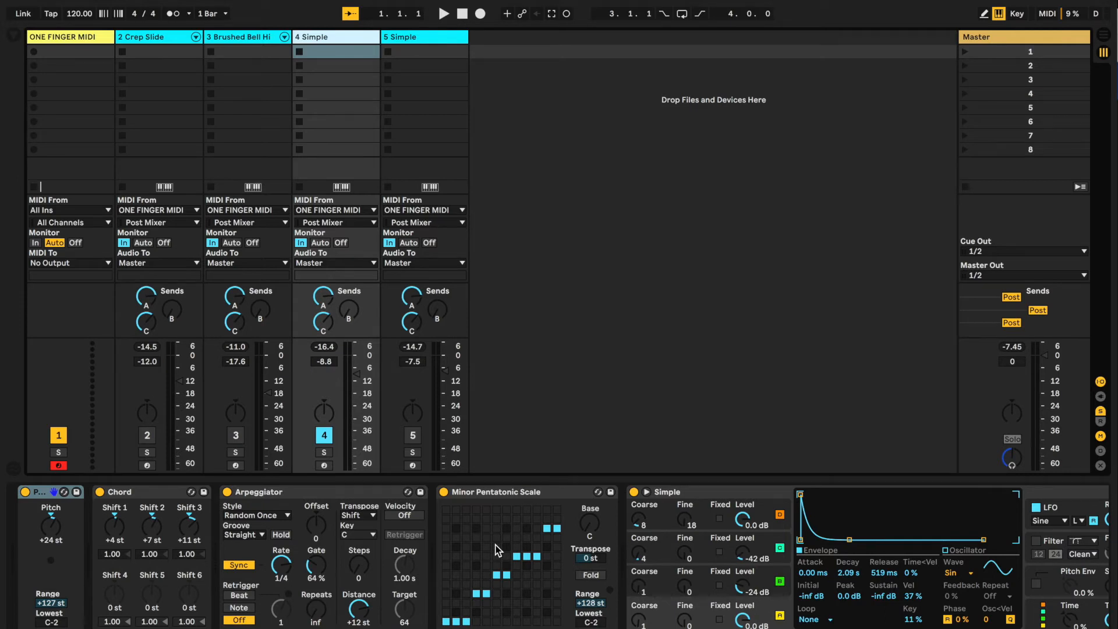
pyautogui.click(503, 492)
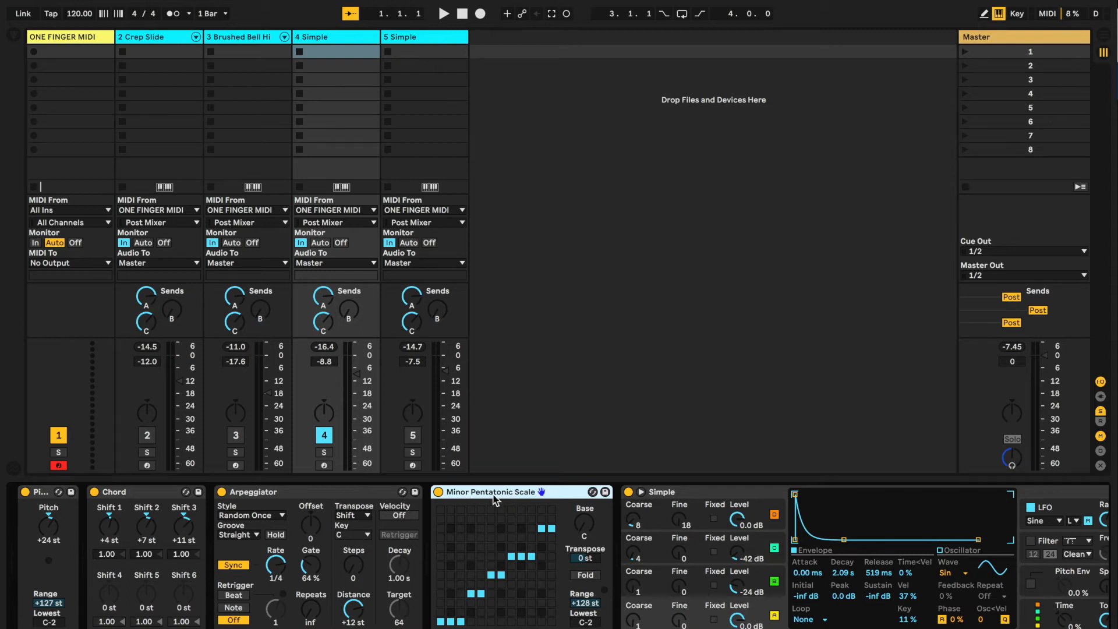
pyautogui.click(240, 42)
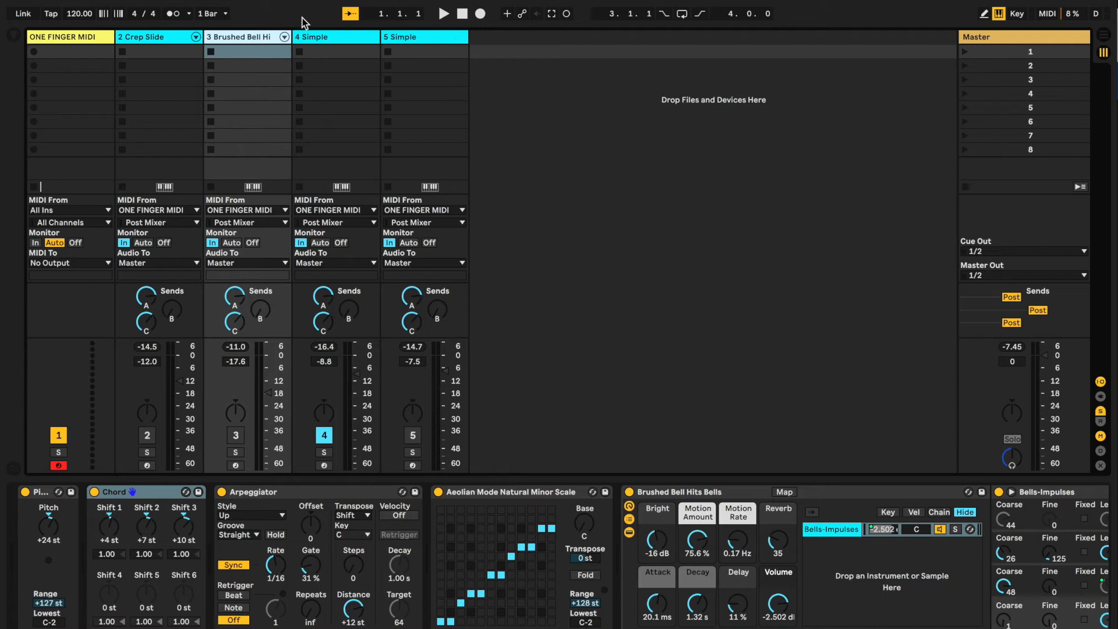
pyautogui.click(325, 41)
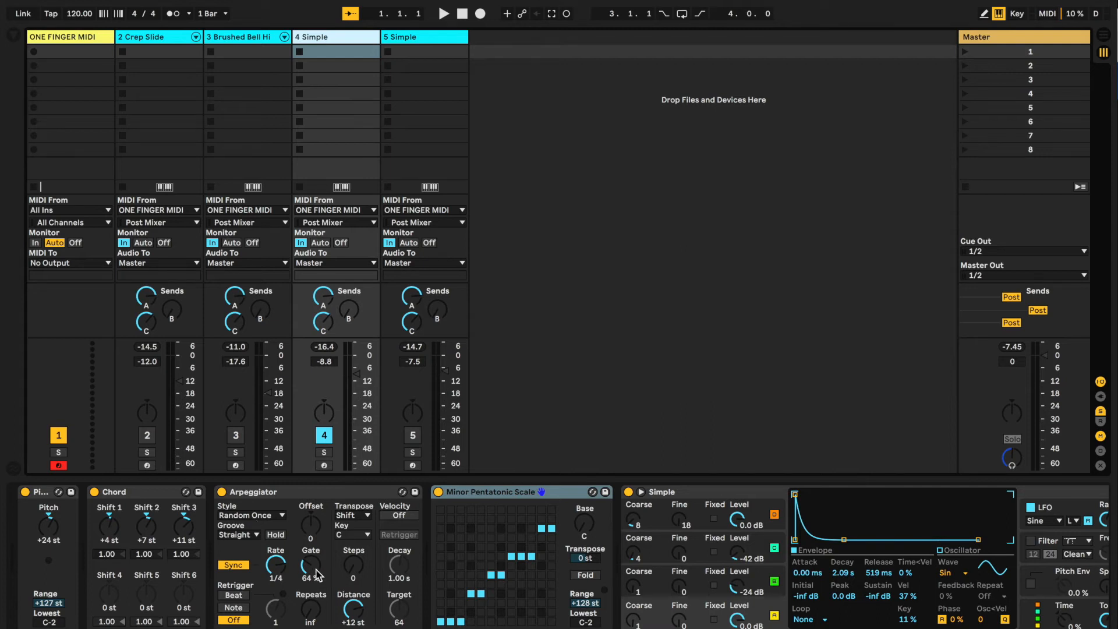
pyautogui.moveTo(317, 573)
pyautogui.mouseDown()
pyautogui.moveTo(317, 532)
pyautogui.moveTo(317, 598)
pyautogui.moveTo(317, 570)
pyautogui.mouseUp()
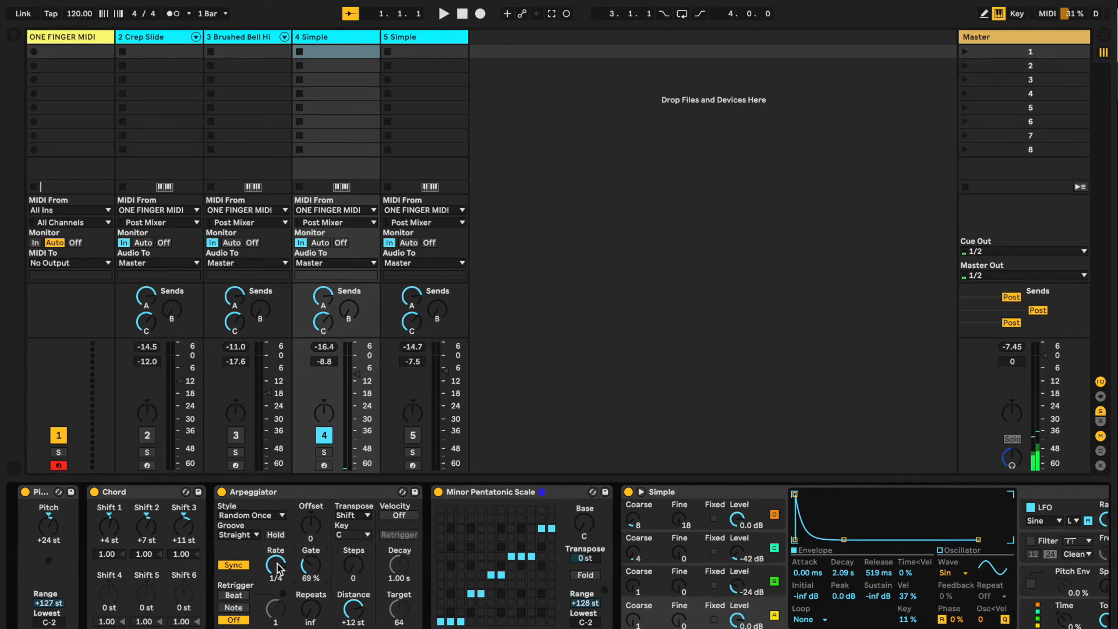
# Audition track 4 with Crep Slide and with Brushed Bell, ending with tracks 2, 3 and 4 all unmuted
pyautogui.click(150, 437)
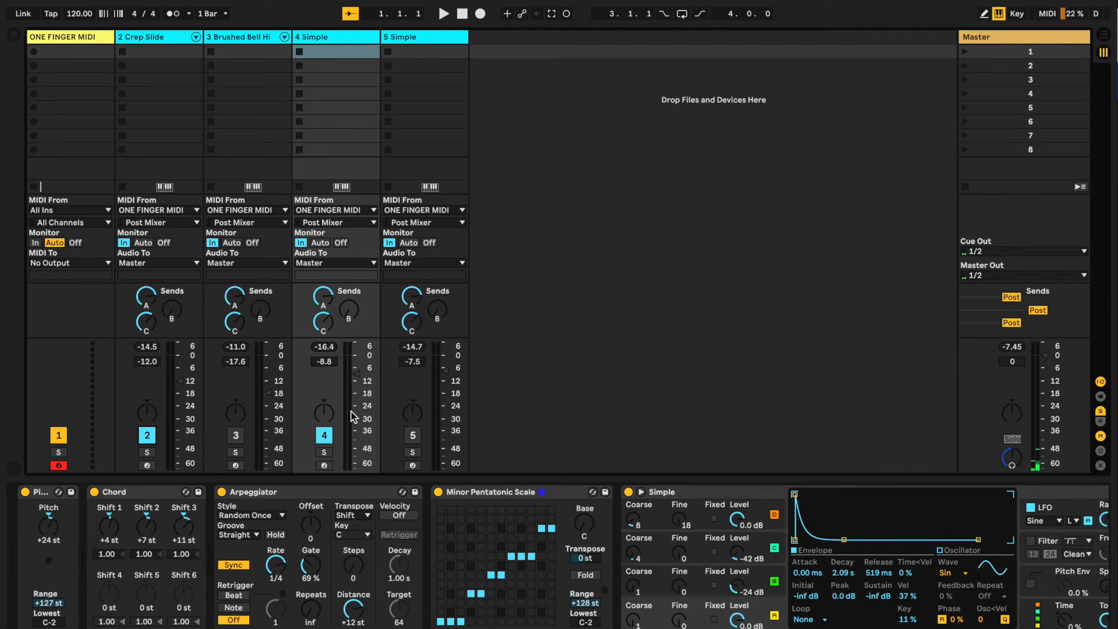
pyautogui.click(335, 37)
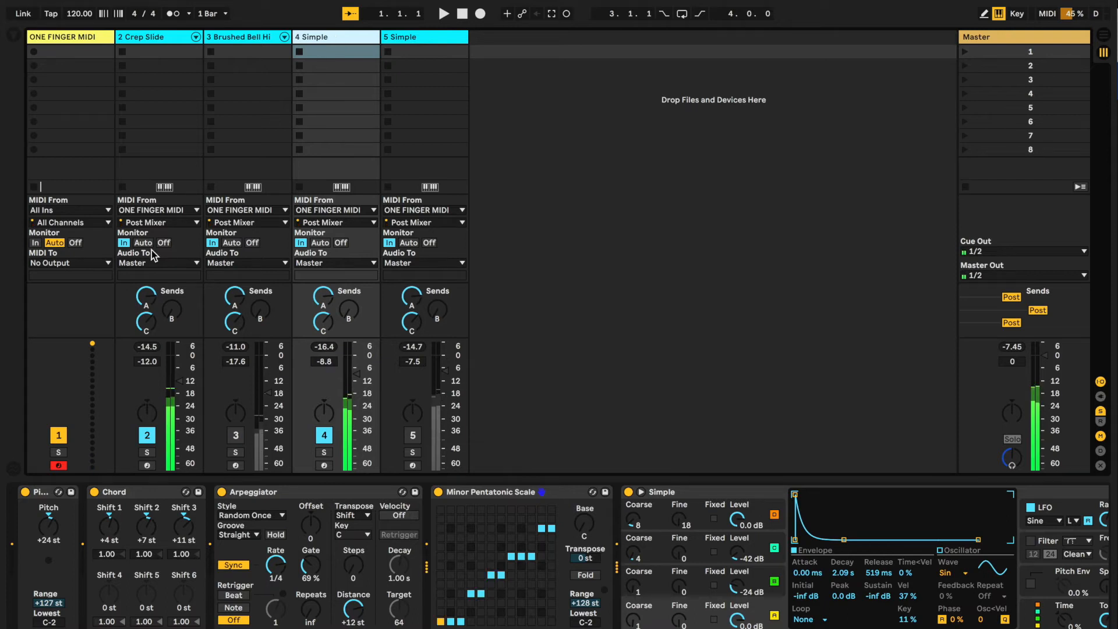
pyautogui.click(147, 436)
pyautogui.click(236, 435)
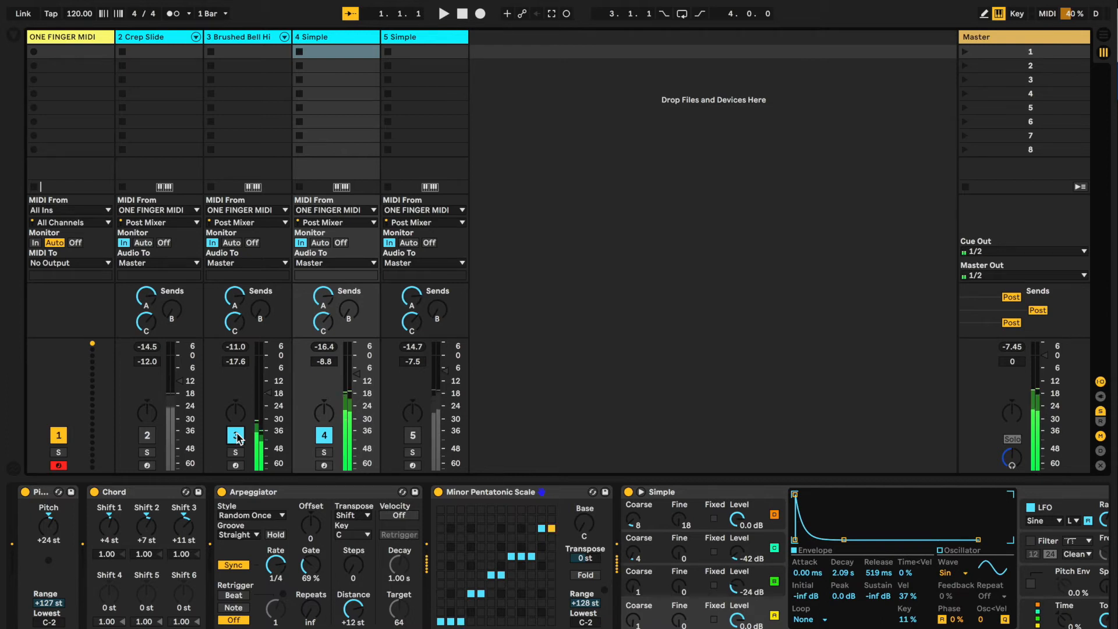
pyautogui.click(147, 436)
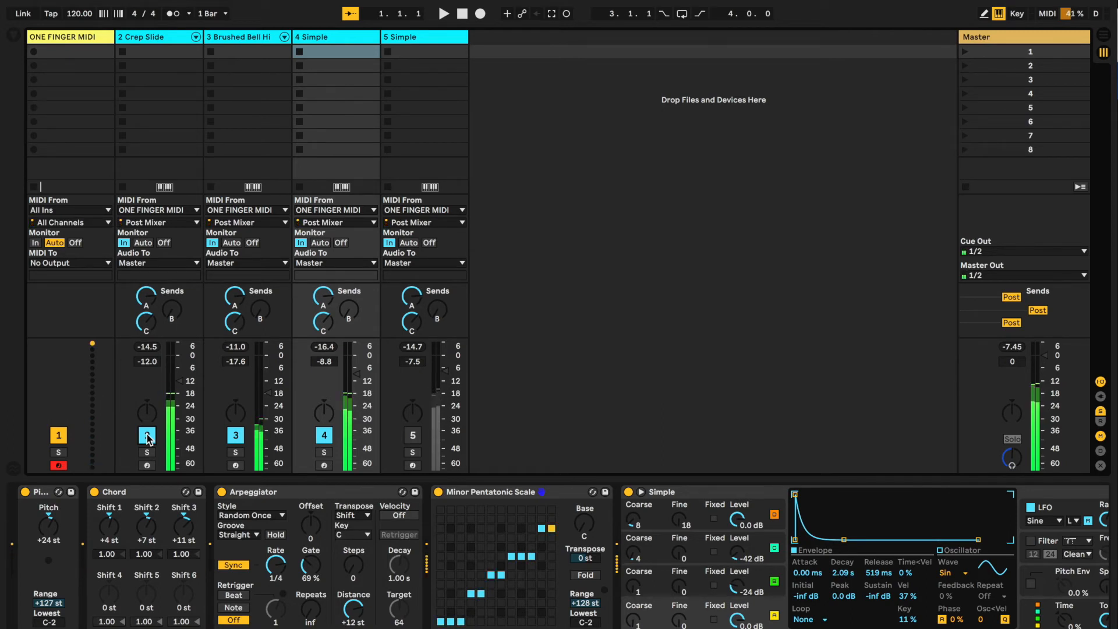
# Mute tracks 2, 3 and 4 and unmute track 5
pyautogui.click(147, 435)
pyautogui.click(235, 435)
pyautogui.click(324, 435)
pyautogui.click(412, 435)
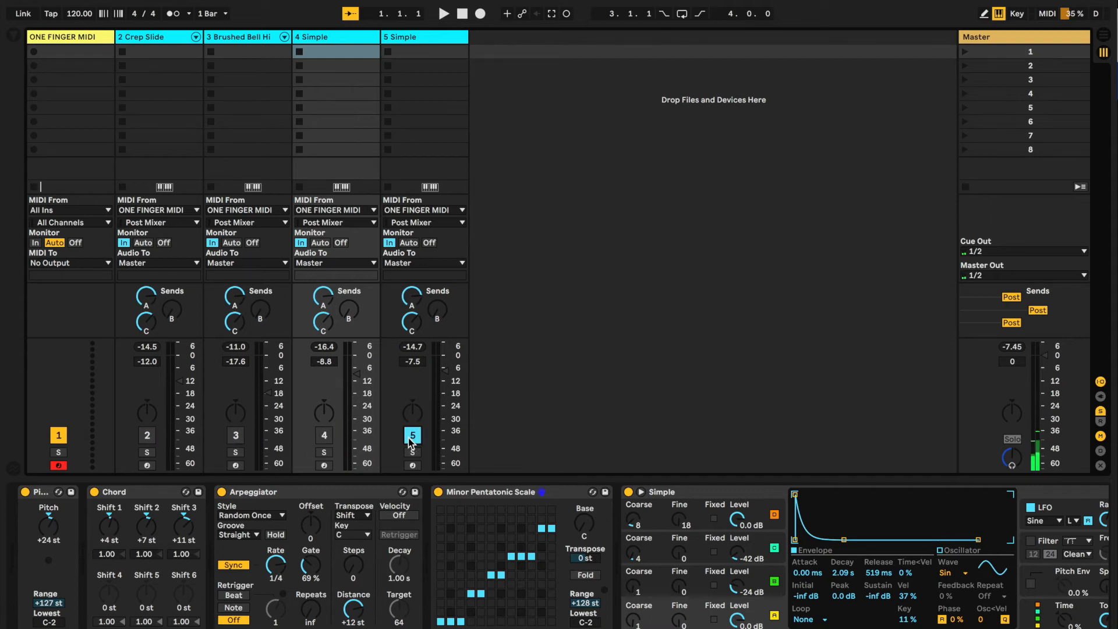
# Show track 5's devices and try its Arpeggiator at a 1/16 rate before restoring 1/2
pyautogui.click(419, 37)
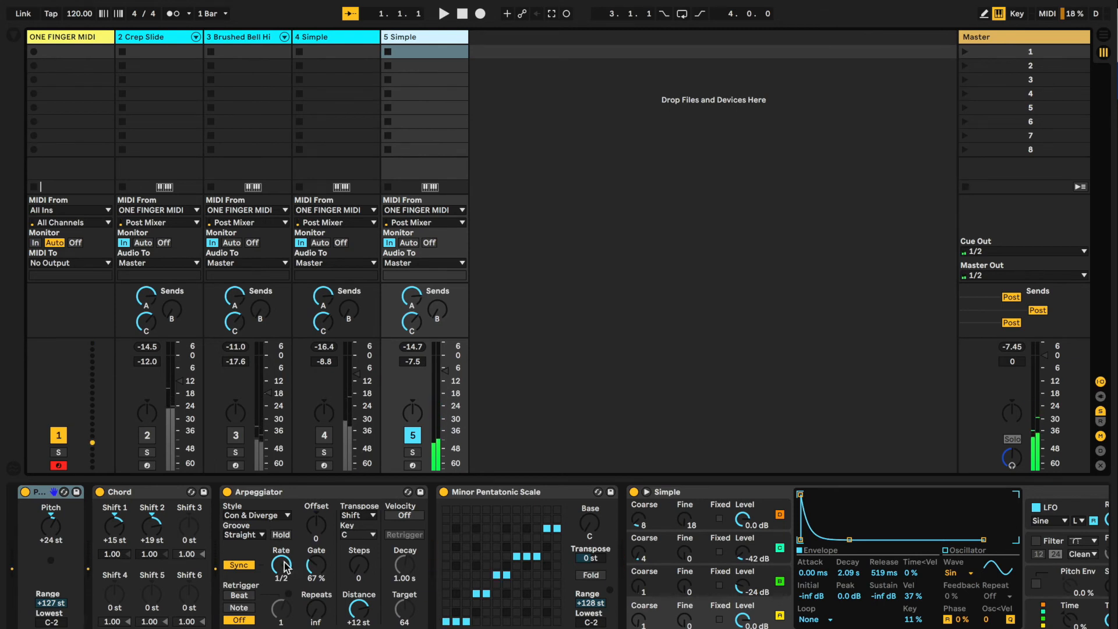
pyautogui.moveTo(285, 568); pyautogui.dragTo(285, 545)
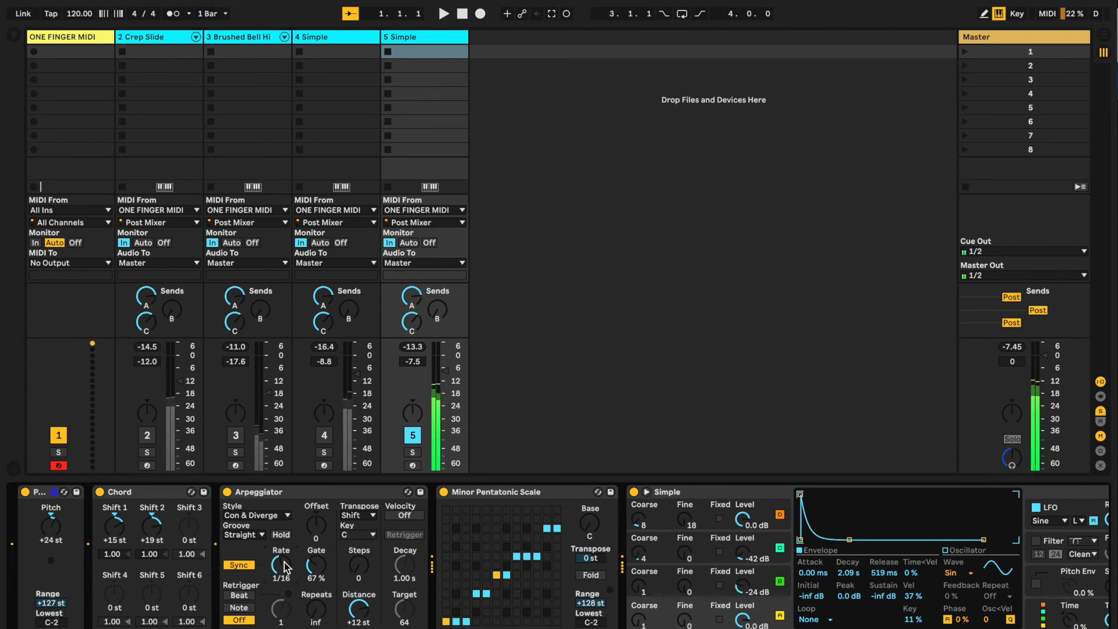
pyautogui.moveTo(285, 568); pyautogui.dragTo(285, 591)
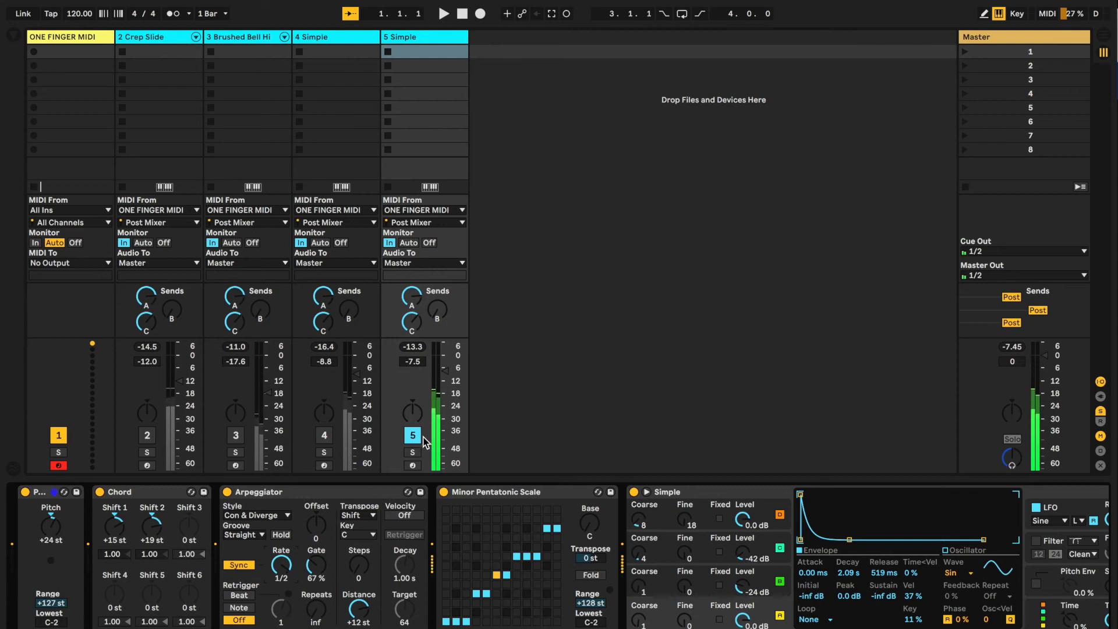
# Unmute Crep Slide, Brushed Bell and track 4 one after another to layer them with track 5
pyautogui.click(146, 438)
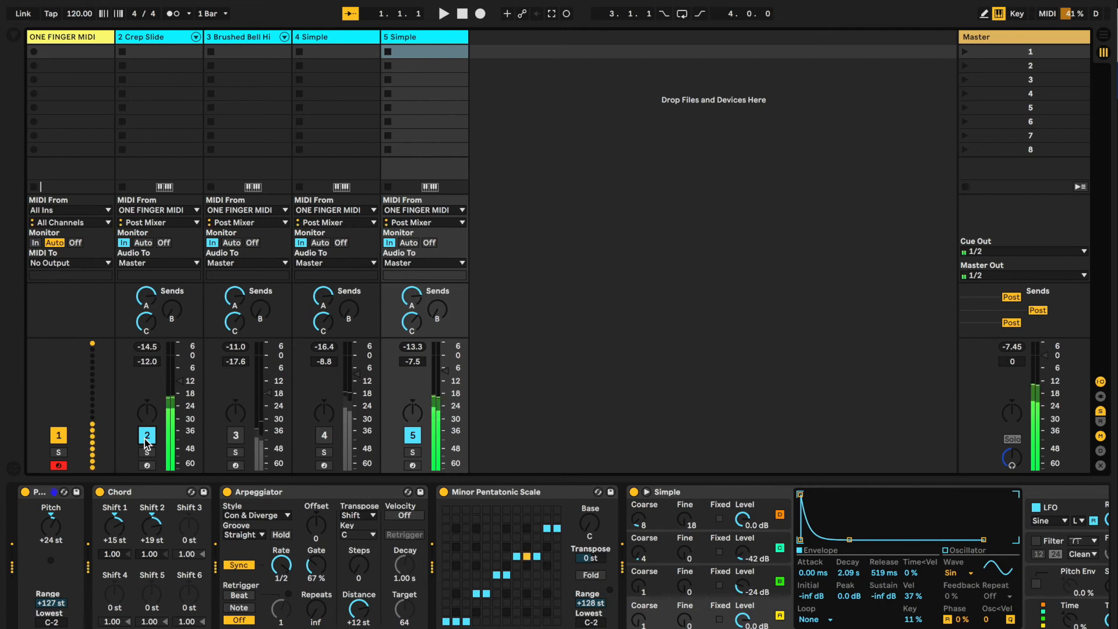
pyautogui.click(236, 437)
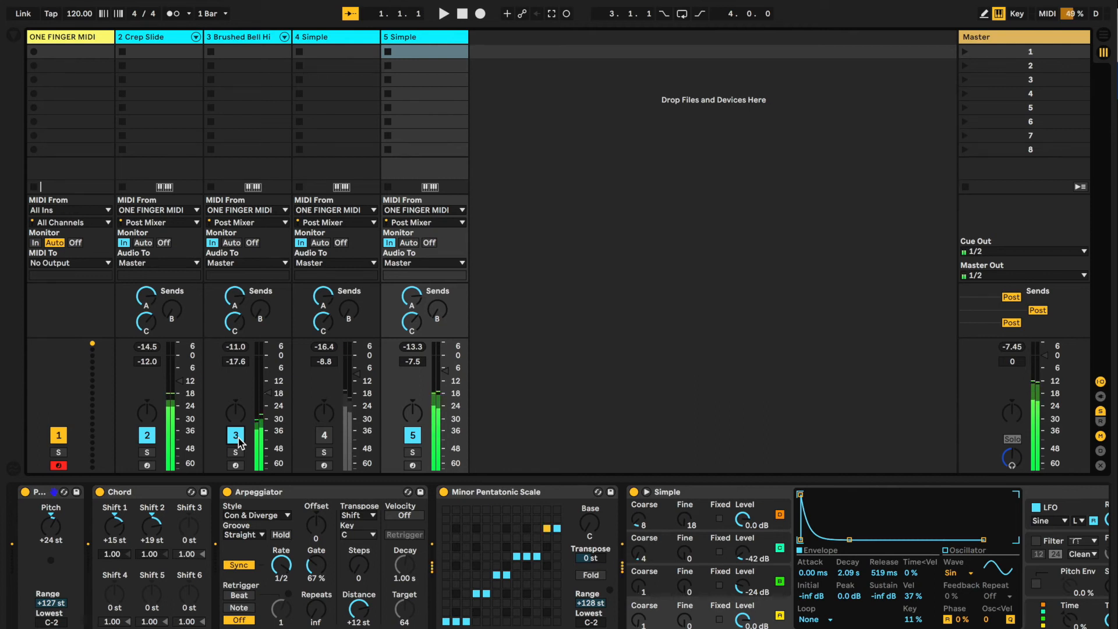
pyautogui.click(323, 436)
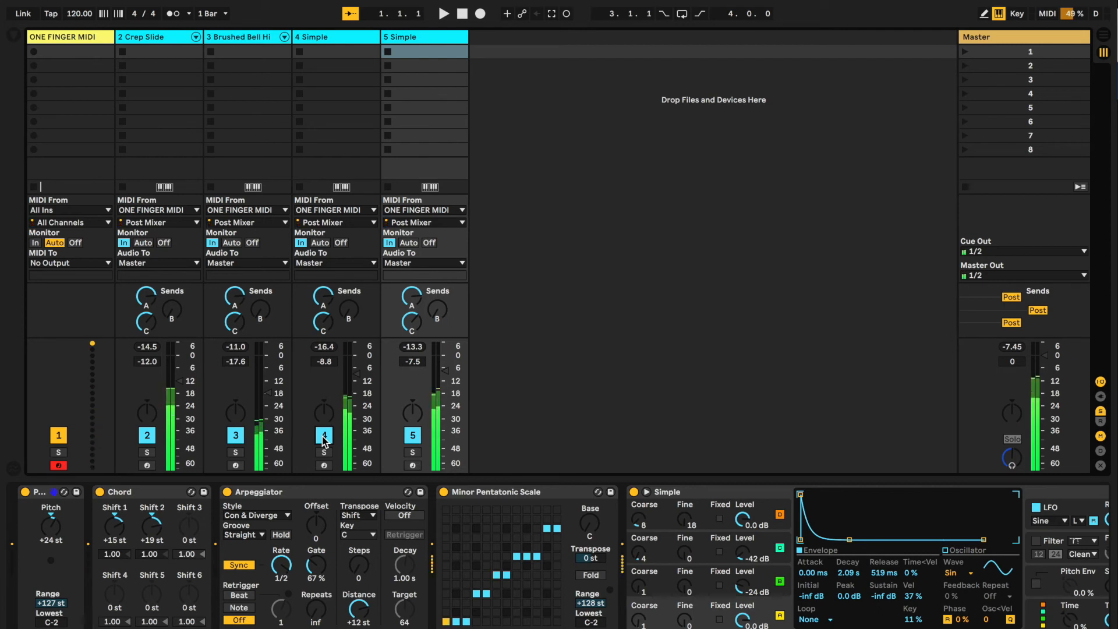